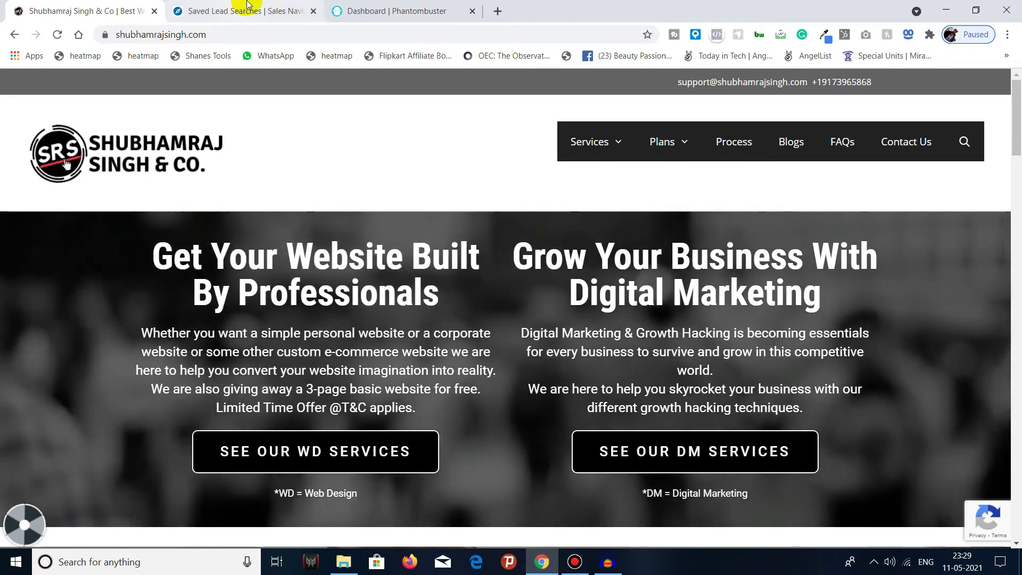
- Switch to the Saved Lead Searches tab and scan the list, topped by 10k+ Finance HR Mumbai
{"action": "left_click", "coordinate": [240, 10]}
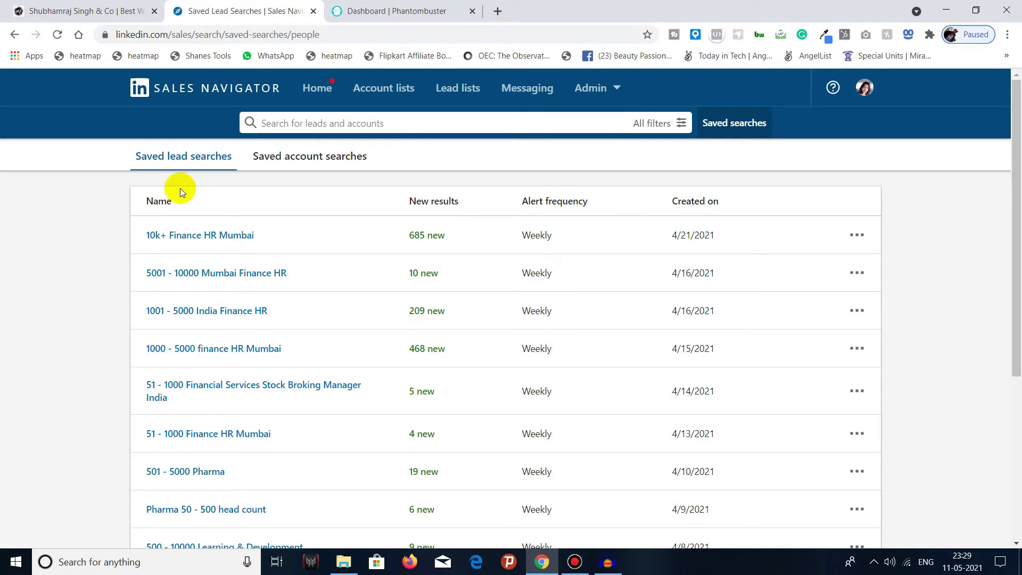
{"action": "scroll", "coordinate": [115, 228], "scroll_direction": "down", "scroll_amount": 5}
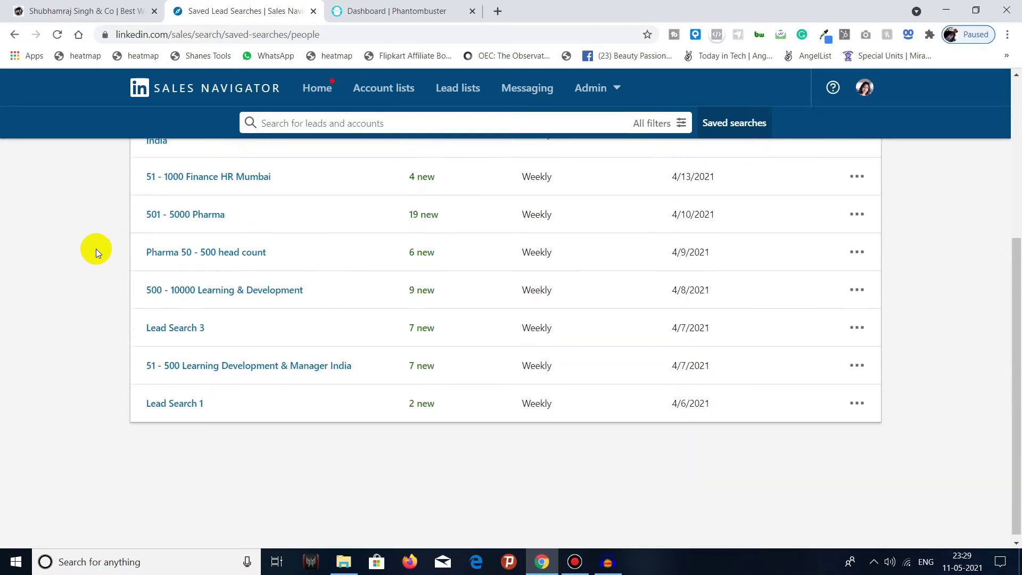
{"action": "scroll", "coordinate": [96, 248], "scroll_direction": "up", "scroll_amount": 5}
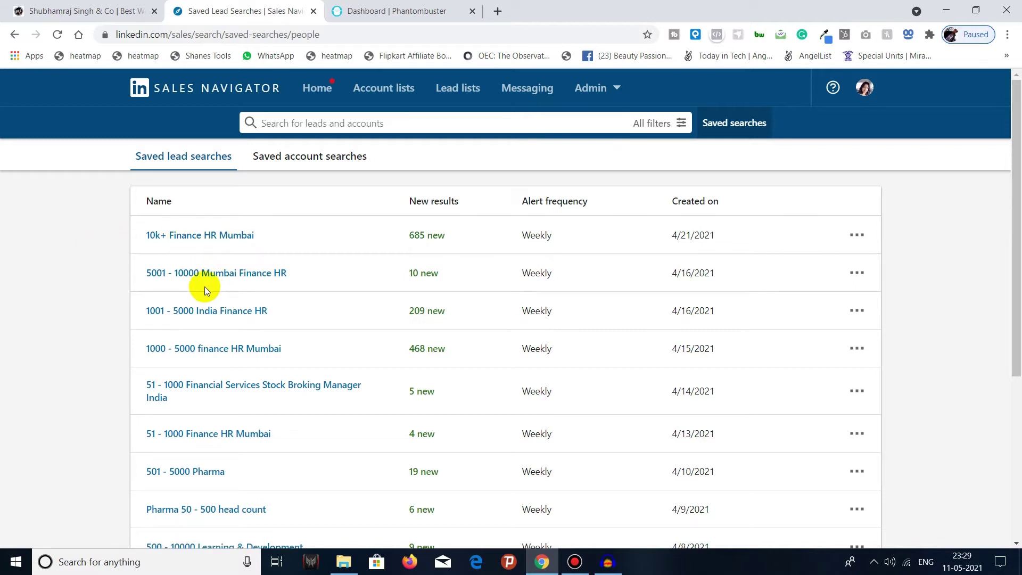
- Open the 10k+ Finance HR Mumbai search's 832 leads, select its URL, and go to PhantomBuster's dashboard
{"action": "left_click", "coordinate": [212, 236]}
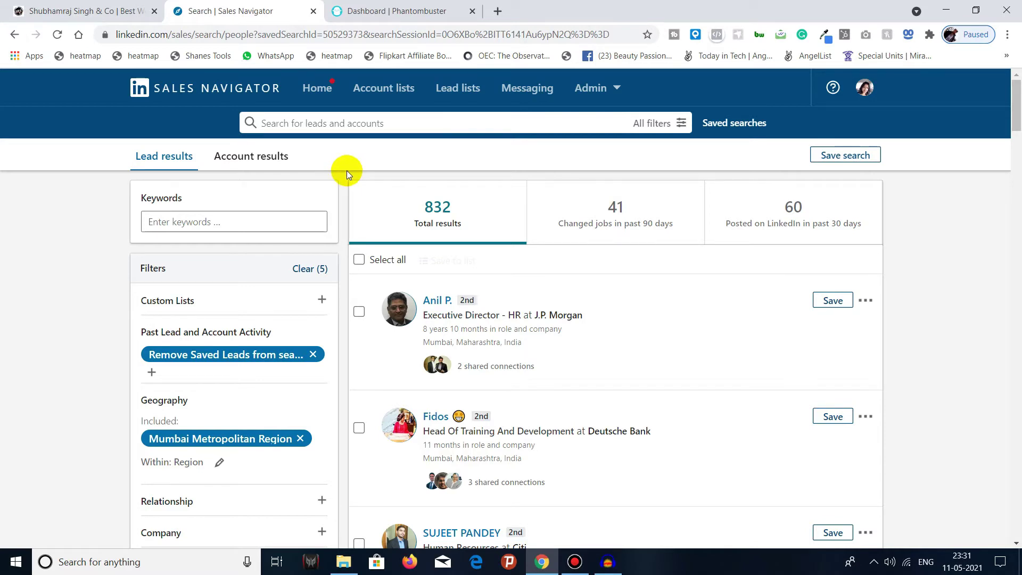
{"action": "left_click", "coordinate": [368, 37]}
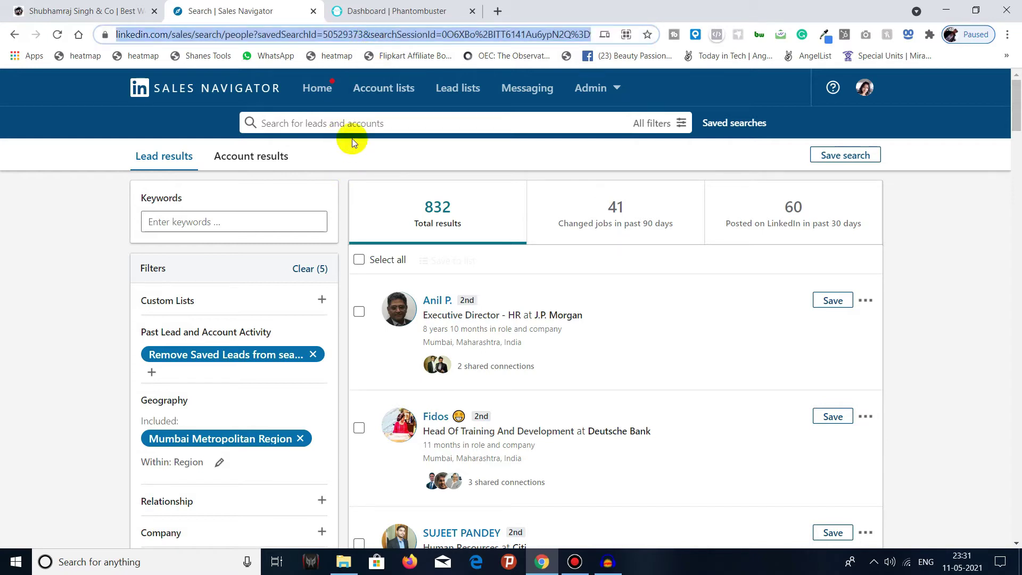
{"action": "left_click", "coordinate": [372, 6]}
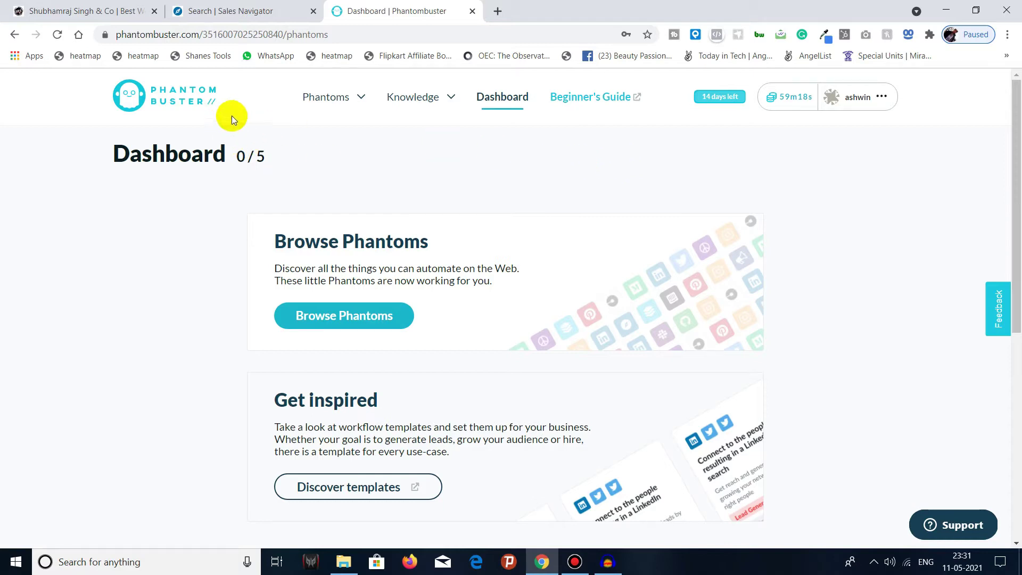
- Check which browser extensions are installed, then close the extensions list
{"action": "left_click", "coordinate": [928, 36]}
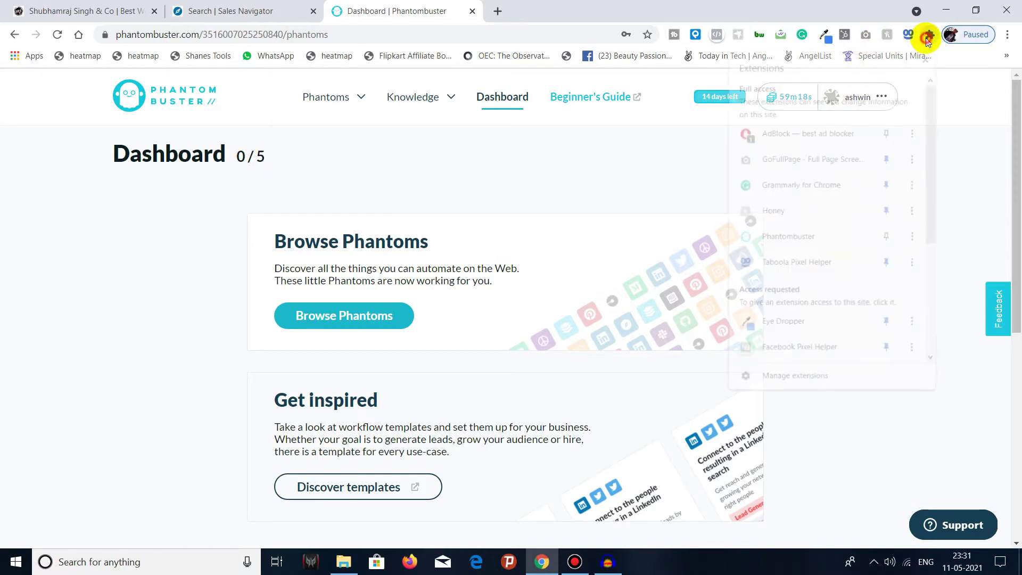
{"action": "scroll", "coordinate": [821, 192], "scroll_direction": "down", "scroll_amount": 3}
{"action": "scroll", "coordinate": [817, 192], "scroll_direction": "up", "scroll_amount": 3}
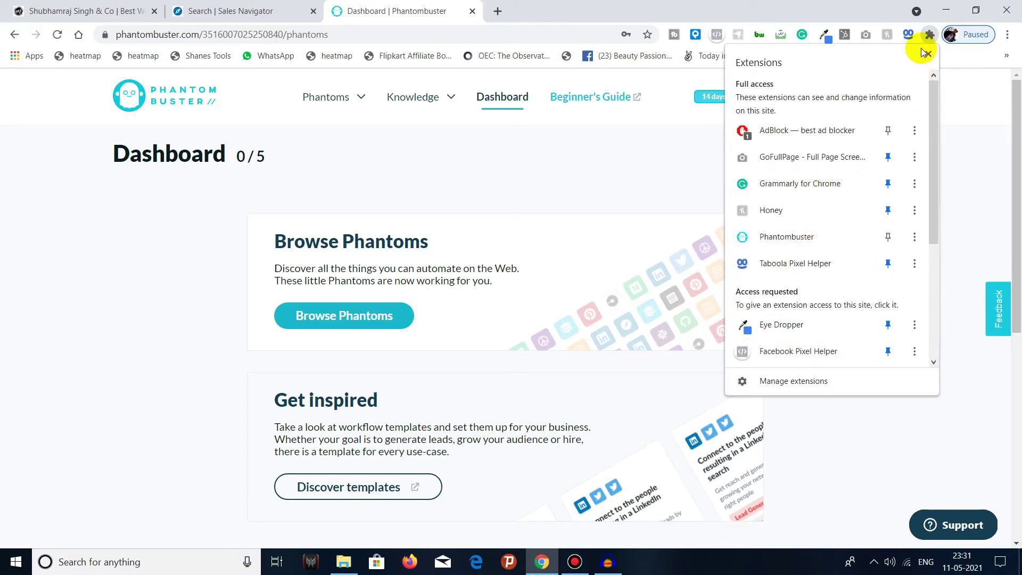
{"action": "left_click", "coordinate": [929, 34]}
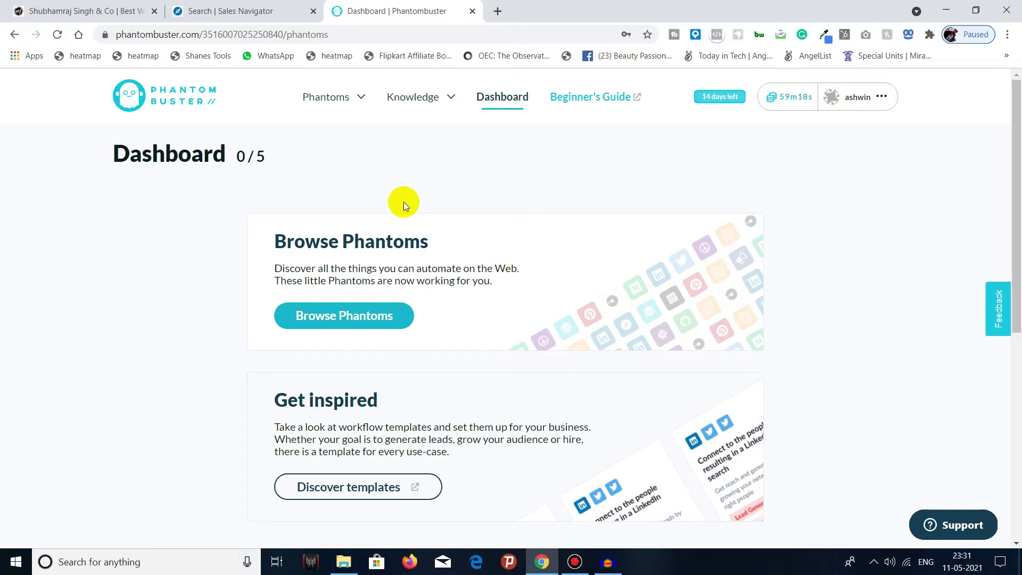
- Filter the phantom store to the Sales Navigator category and find Sales Navigator Search Export
{"action": "left_click", "coordinate": [363, 94]}
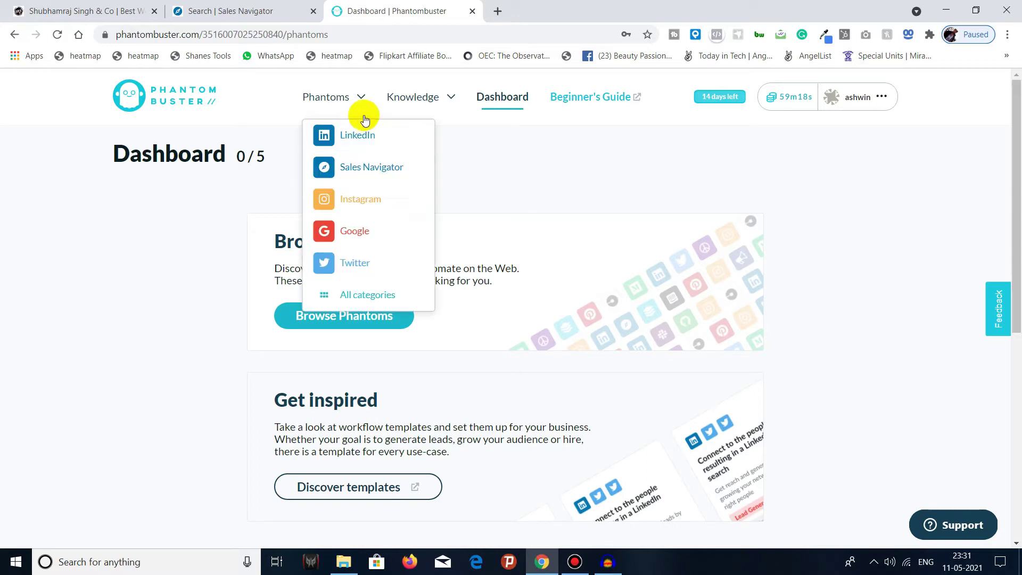
{"action": "left_click", "coordinate": [380, 167]}
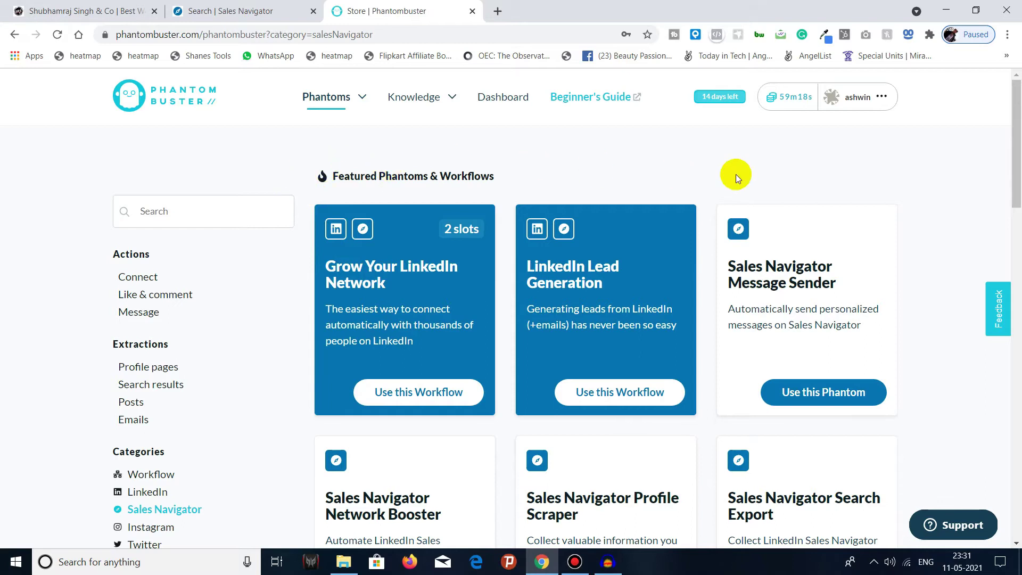
{"action": "scroll", "coordinate": [502, 260], "scroll_direction": "down", "scroll_amount": 1}
{"action": "scroll", "coordinate": [501, 258], "scroll_direction": "down", "scroll_amount": 4}
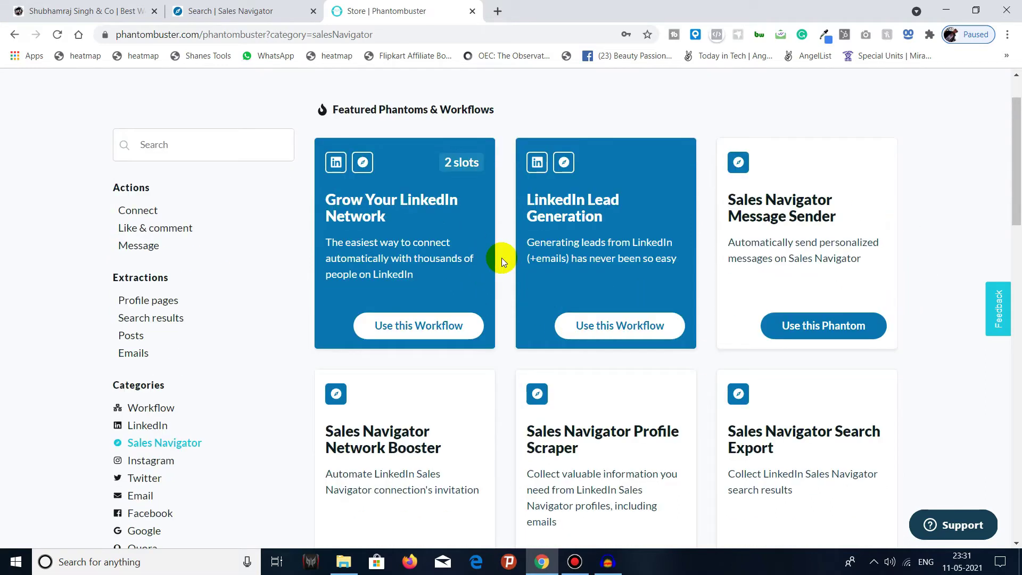
{"action": "scroll", "coordinate": [501, 259], "scroll_direction": "up", "scroll_amount": 2}
{"action": "scroll", "coordinate": [501, 260], "scroll_direction": "down", "scroll_amount": 6}
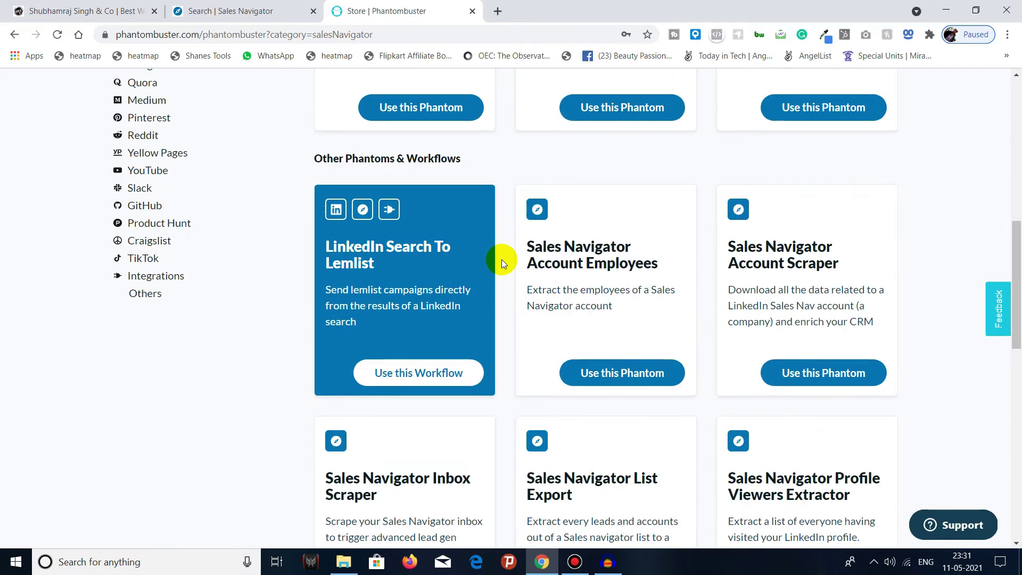
{"action": "scroll", "coordinate": [501, 260], "scroll_direction": "up", "scroll_amount": 4}
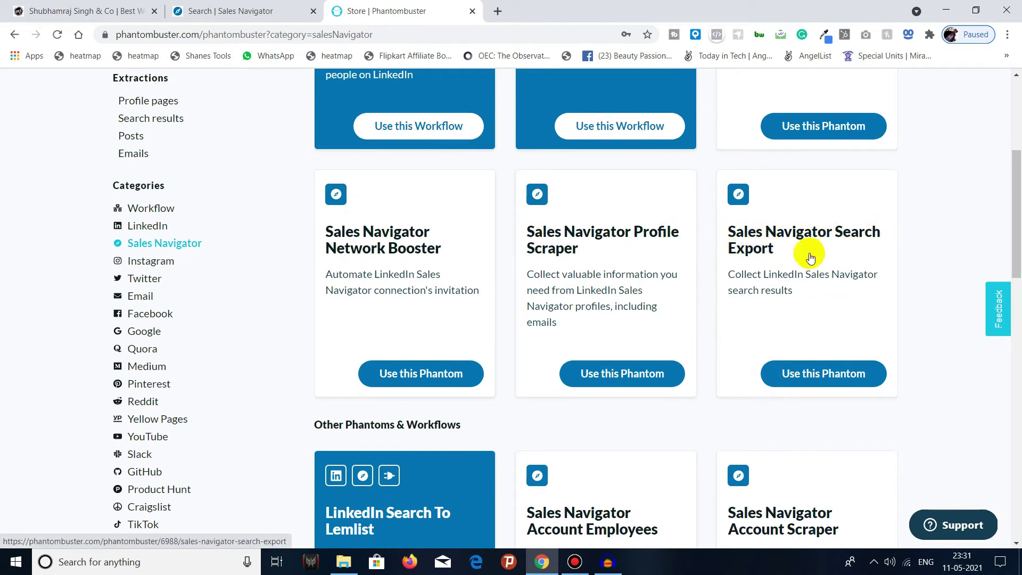
- Start the Sales Navigator Search Export setup, connect it to LinkedIn via session cookie, and save
{"action": "left_click", "coordinate": [832, 373]}
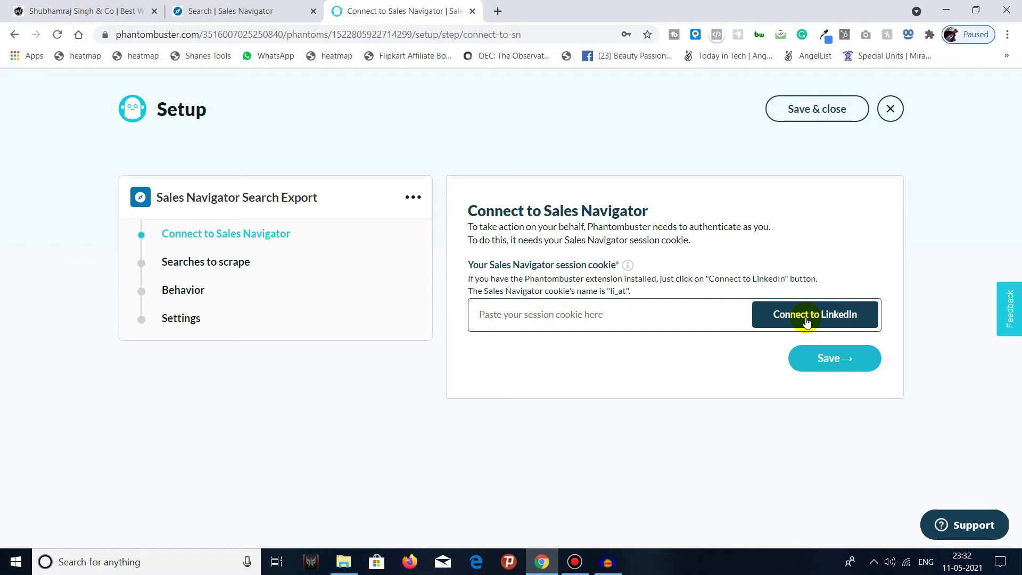
{"action": "left_click", "coordinate": [855, 315]}
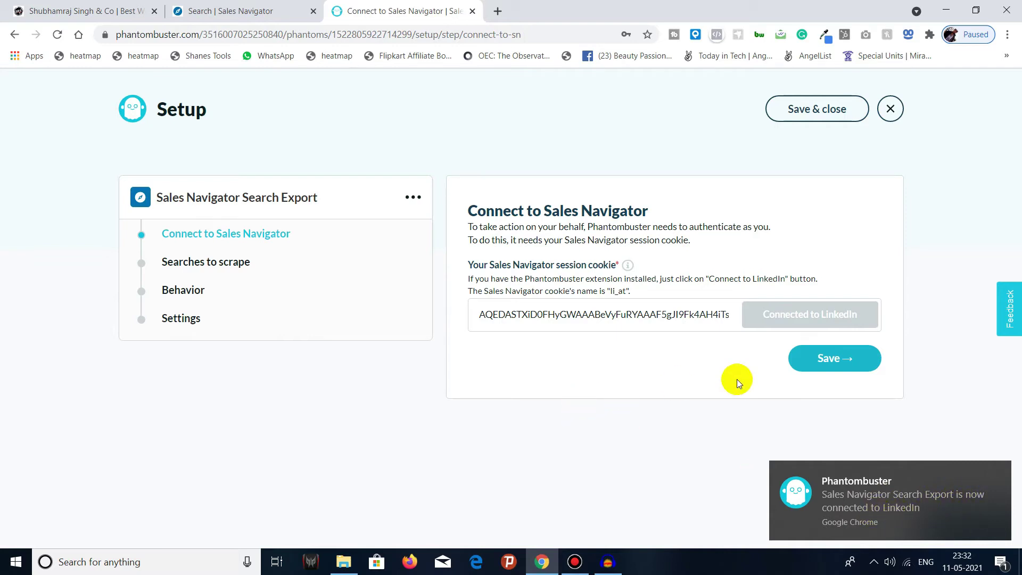
{"action": "left_click", "coordinate": [834, 362]}
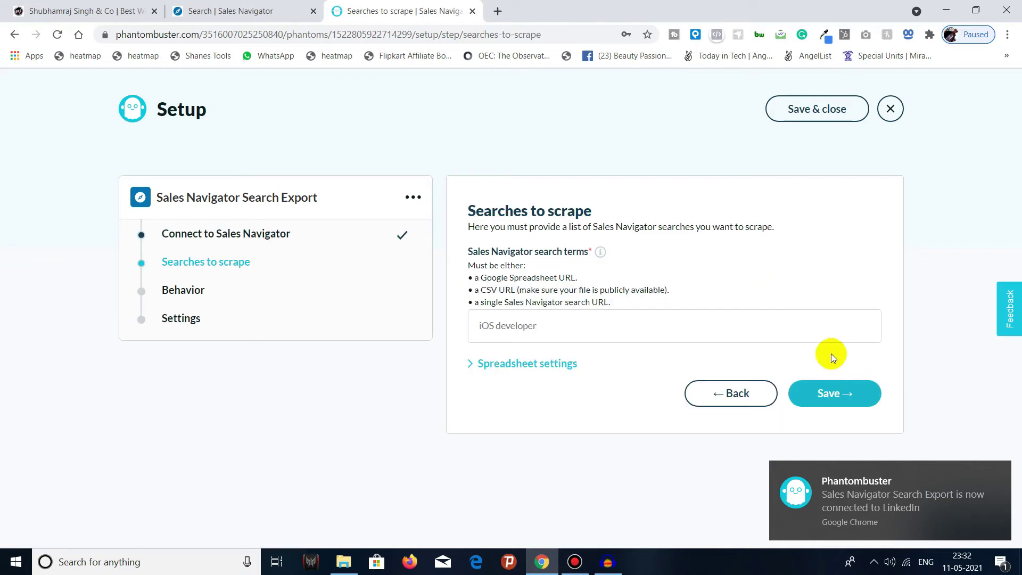
- Paste the saved Sales Navigator search URL as the search to scrape and save
{"action": "left_click", "coordinate": [537, 327]}
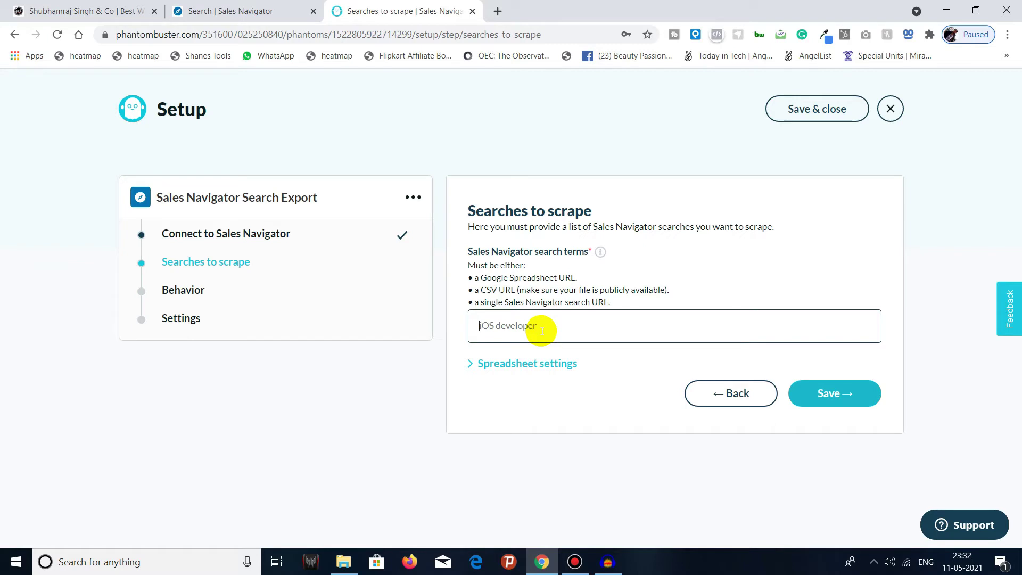
{"action": "key", "text": "ctrl+v"}
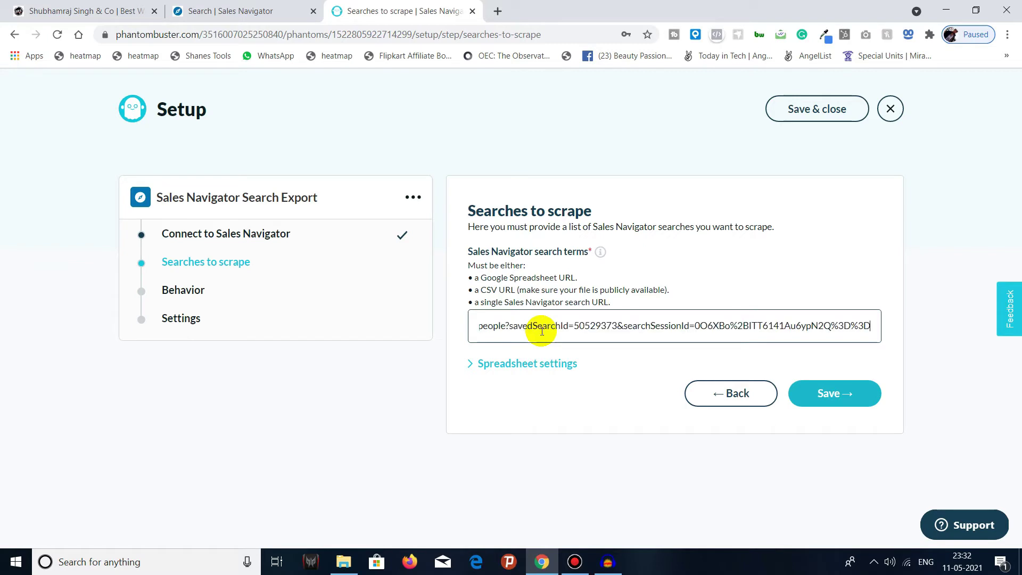
{"action": "left_click", "coordinate": [849, 397]}
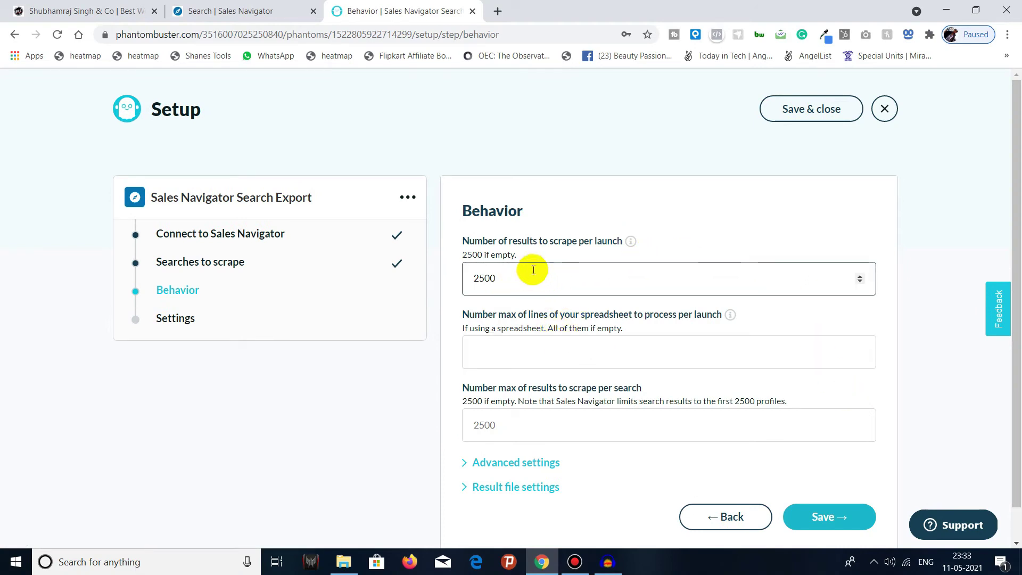
- Limit the phantom to 2500 spreadsheet lines per launch and keep manual launch settings
{"action": "left_click", "coordinate": [564, 352]}
{"action": "type", "text": "2500"}
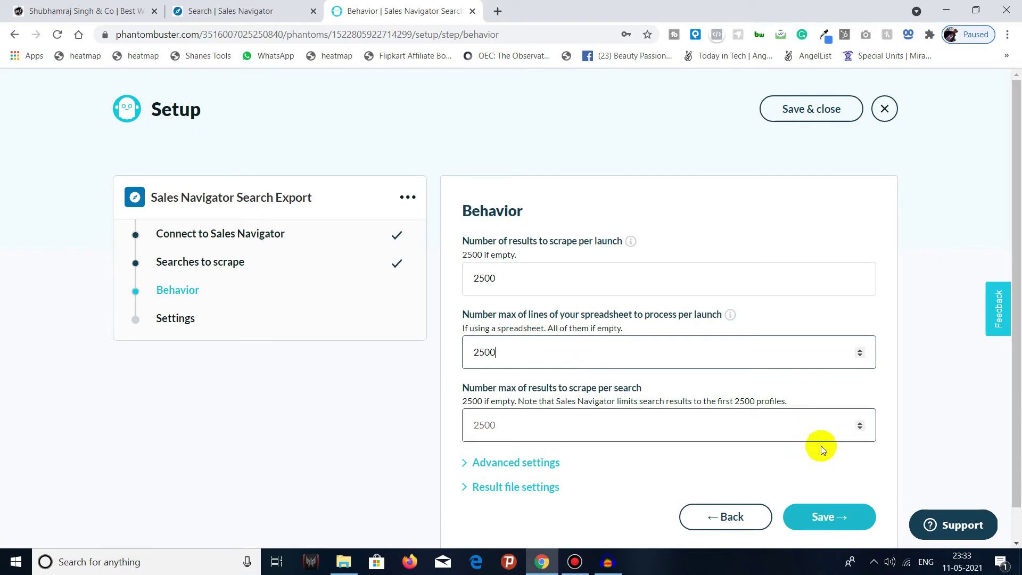
{"action": "left_click", "coordinate": [832, 519]}
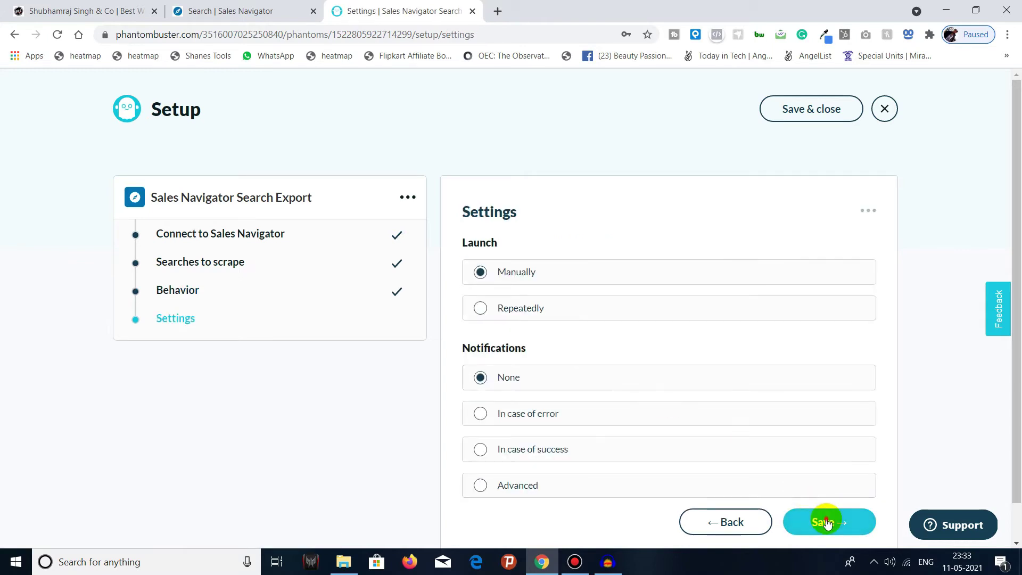
{"action": "left_click", "coordinate": [826, 520]}
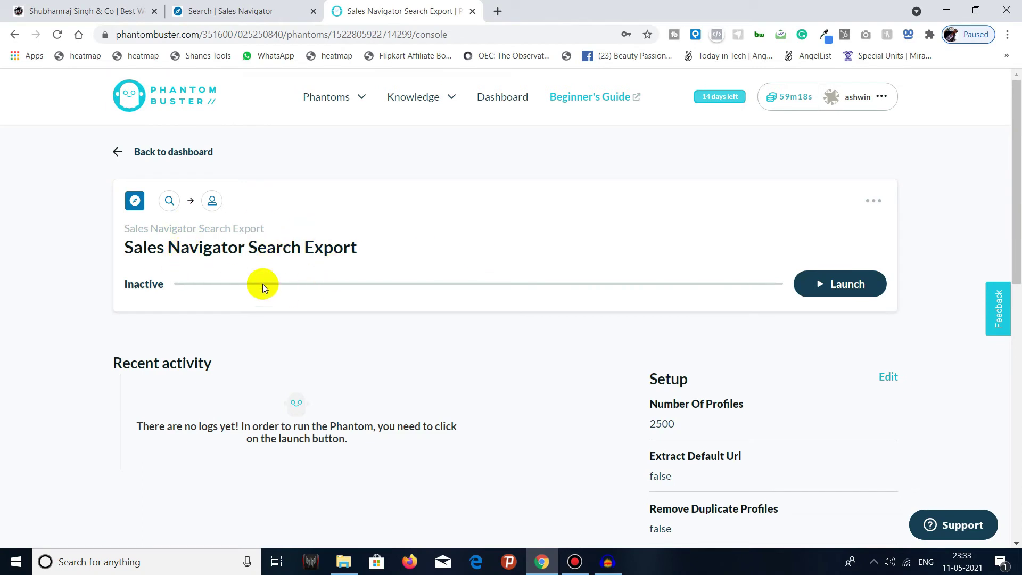
- Launch the Search Export phantom and return to the 832-lead Sales Navigator results
{"action": "left_click", "coordinate": [867, 296]}
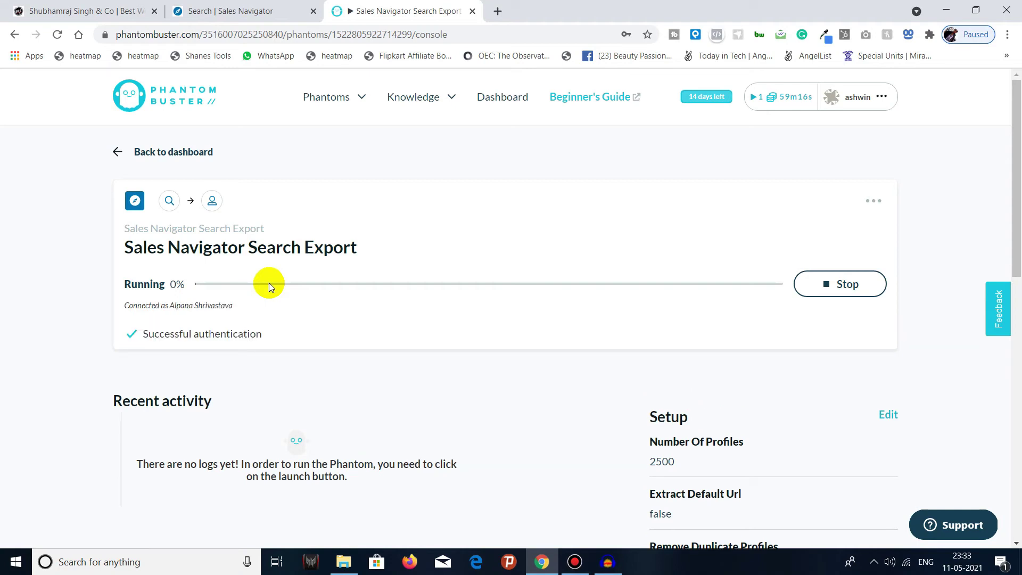
{"action": "left_click", "coordinate": [235, 10]}
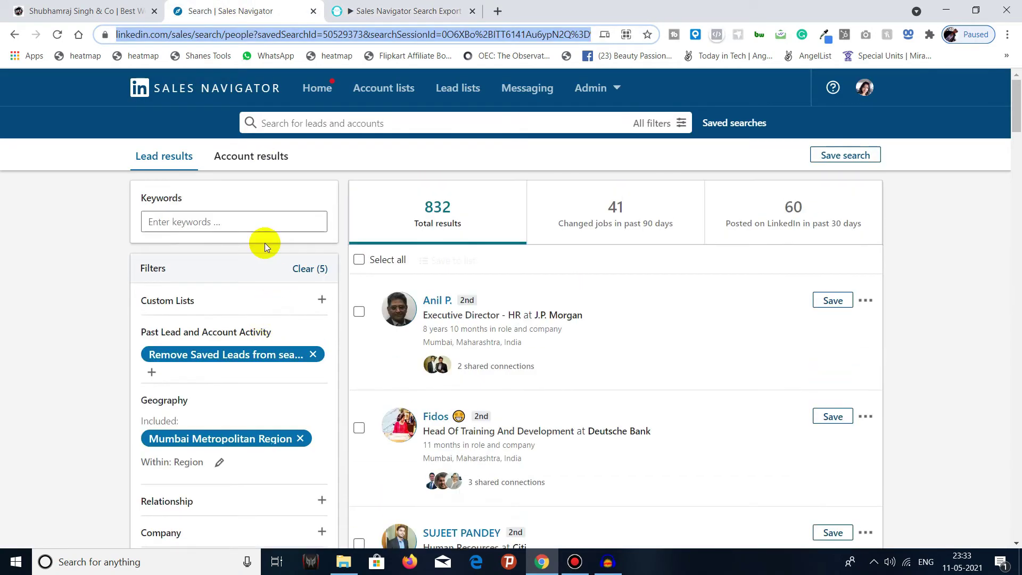
- Go back to the saved lead searches list, then return to the finished PhantomBuster export
{"action": "scroll", "coordinate": [375, 225], "scroll_direction": "down", "scroll_amount": 4}
{"action": "scroll", "coordinate": [376, 228], "scroll_direction": "up", "scroll_amount": 1}
{"action": "scroll", "coordinate": [375, 229], "scroll_direction": "down", "scroll_amount": 7}
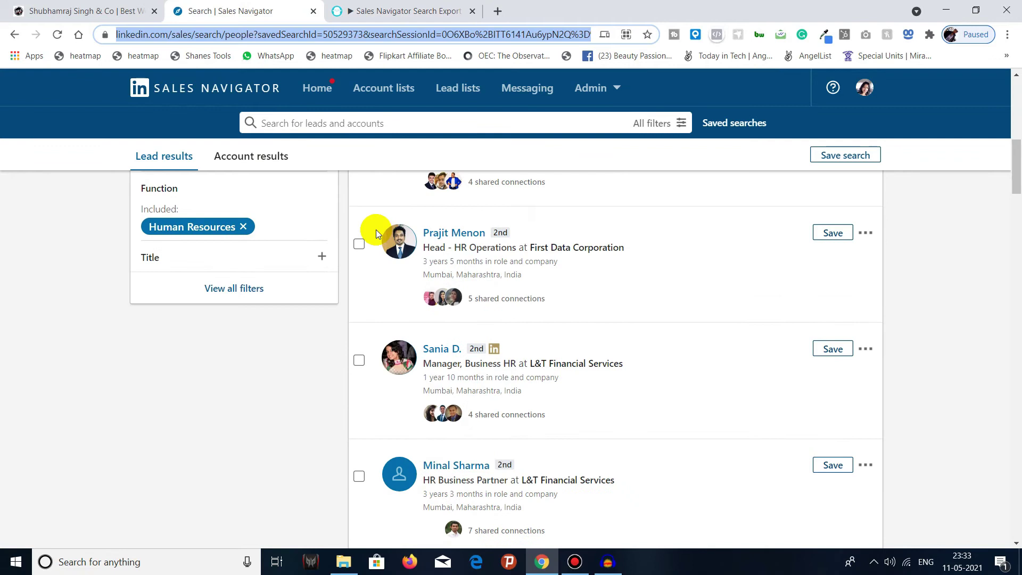
{"action": "scroll", "coordinate": [381, 227], "scroll_direction": "up", "scroll_amount": 10}
{"action": "left_click", "coordinate": [15, 34]}
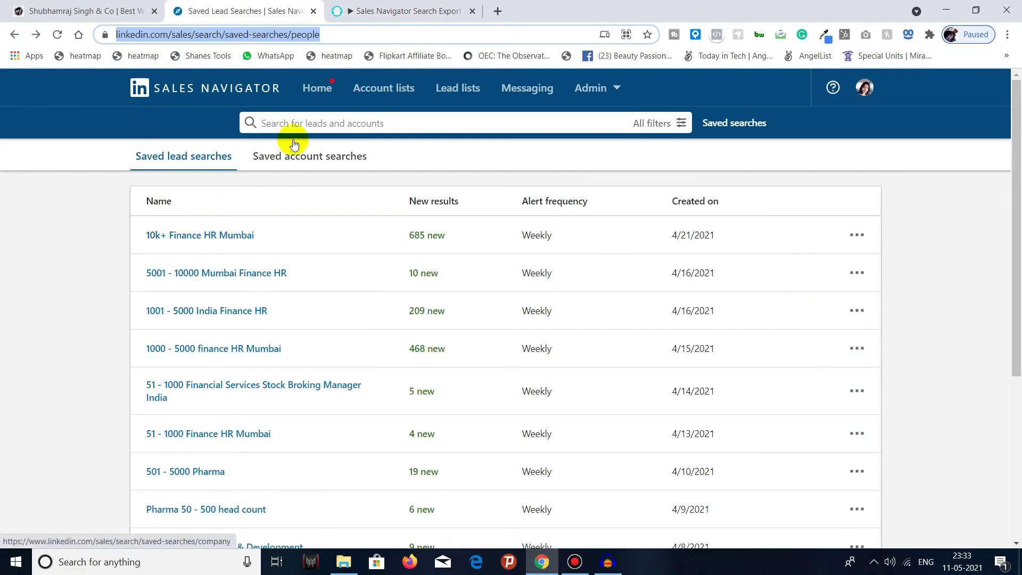
{"action": "left_click", "coordinate": [375, 6]}
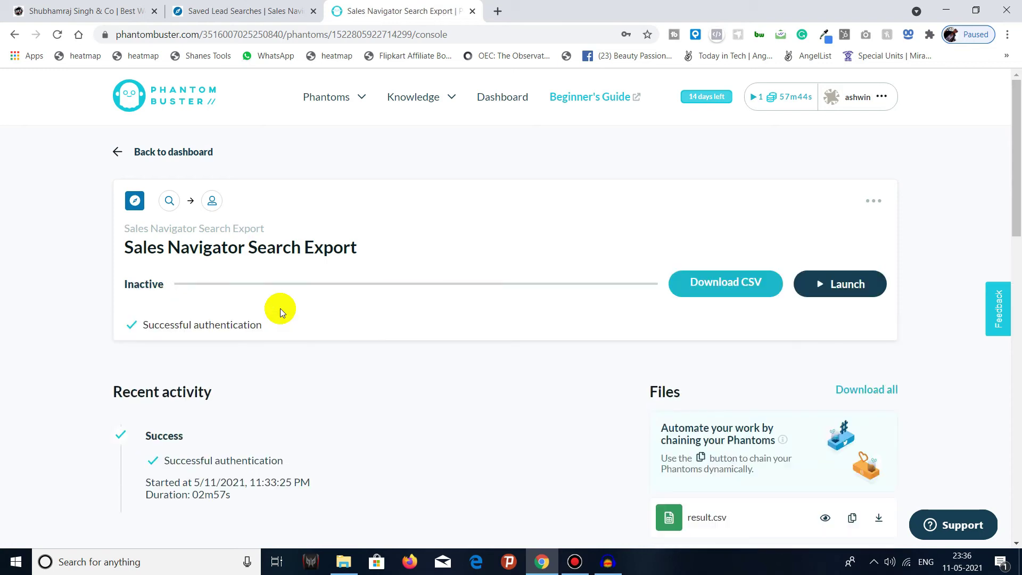
- Download the export as result (24).csv and open it in Excel
{"action": "left_click", "coordinate": [718, 287]}
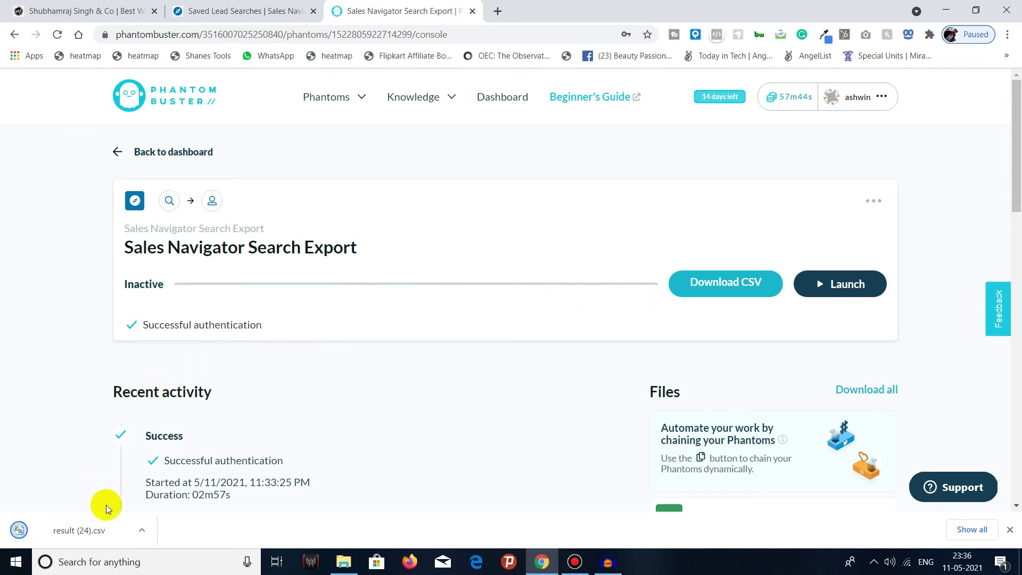
{"action": "left_click", "coordinate": [82, 530]}
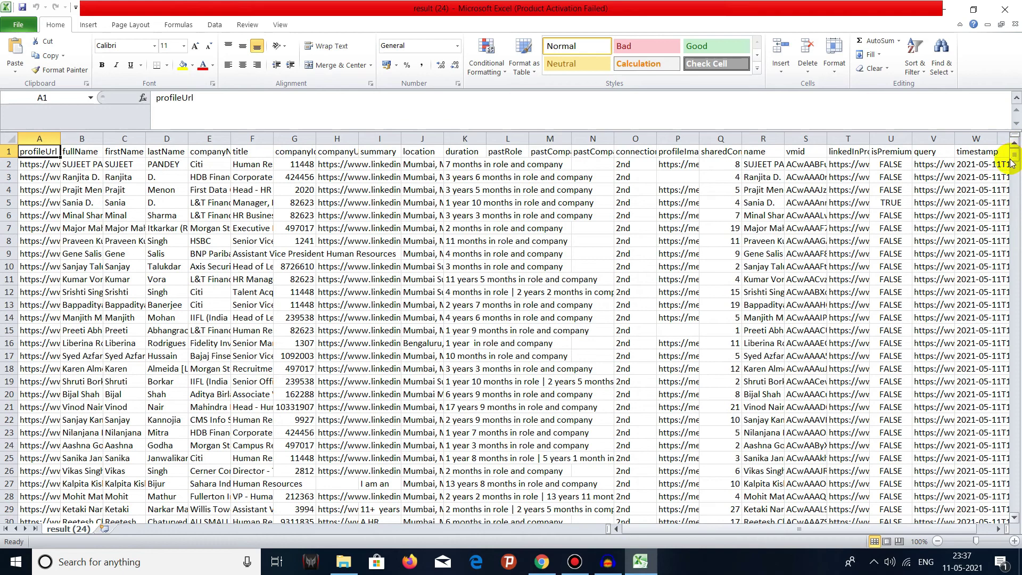
- Browse the result (24) sheet, checking the profileImageUrl and sharedConnectionsCount columns, then close Excel
{"action": "left_click_drag", "start_coordinate": [1012, 161], "coordinate": [1015, 205]}
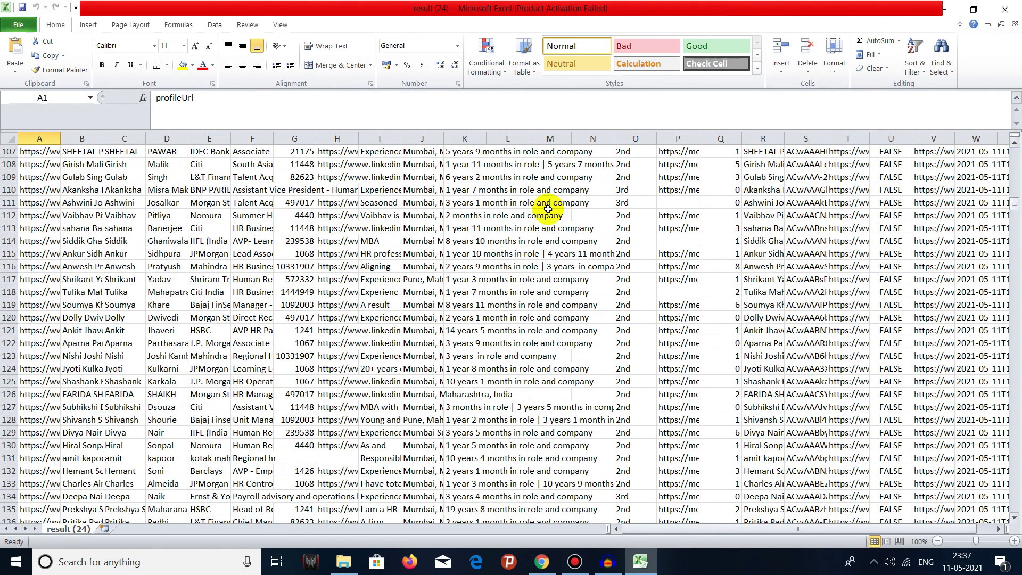
{"action": "scroll", "coordinate": [324, 254], "scroll_direction": "up", "scroll_amount": 11}
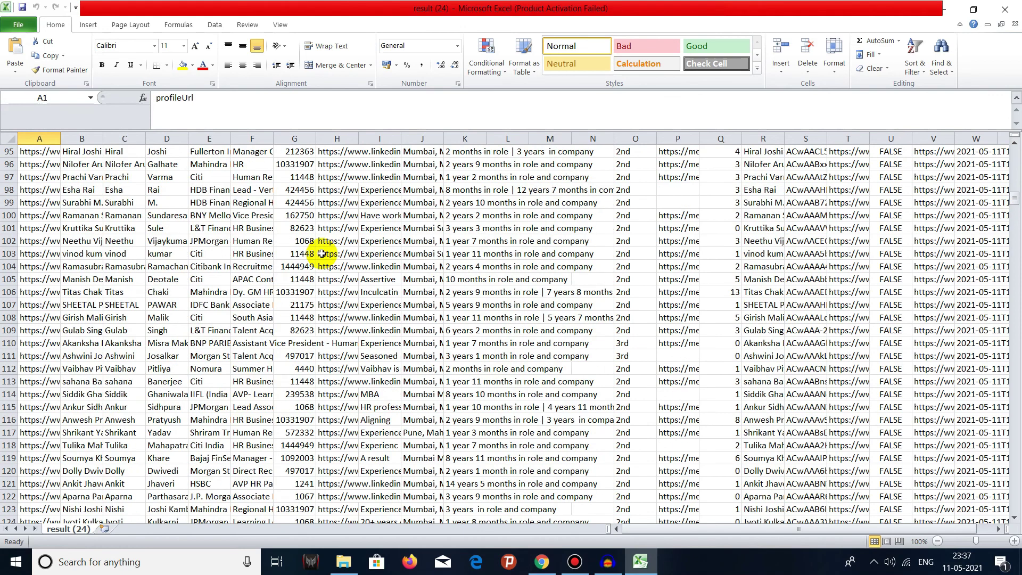
{"action": "scroll", "coordinate": [321, 253], "scroll_direction": "up", "scroll_amount": 20}
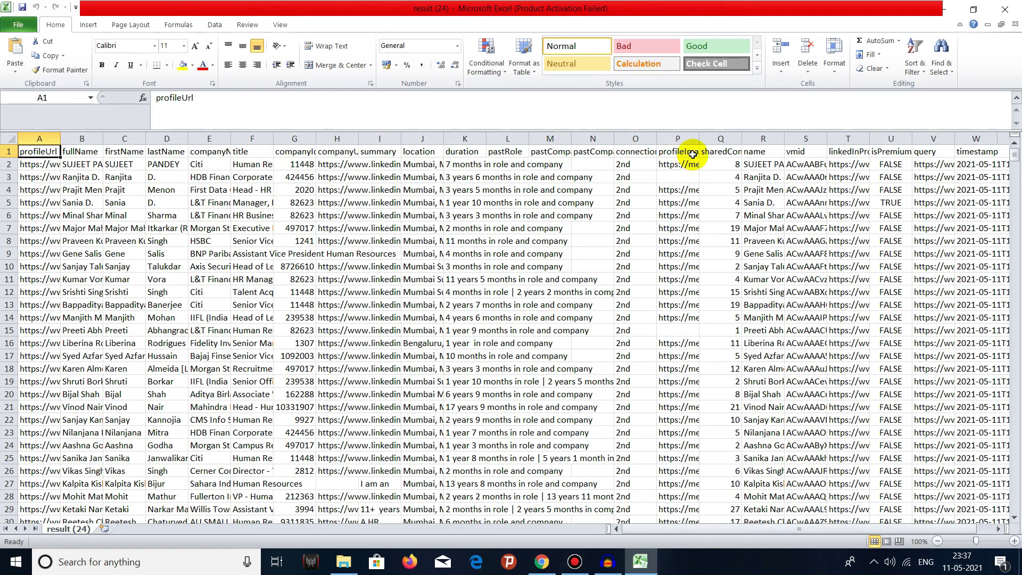
{"action": "left_click", "coordinate": [676, 152]}
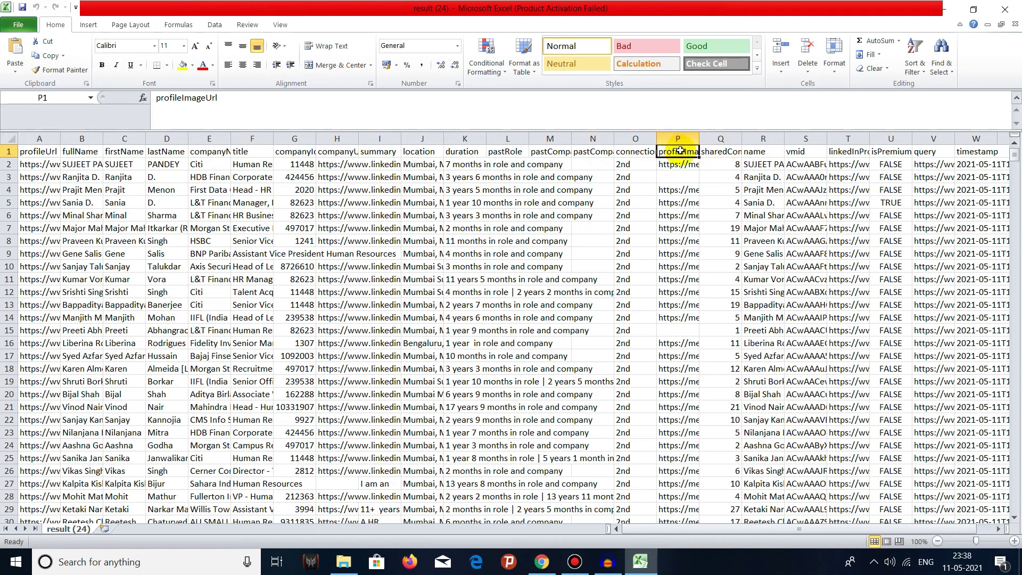
{"action": "left_click", "coordinate": [721, 152]}
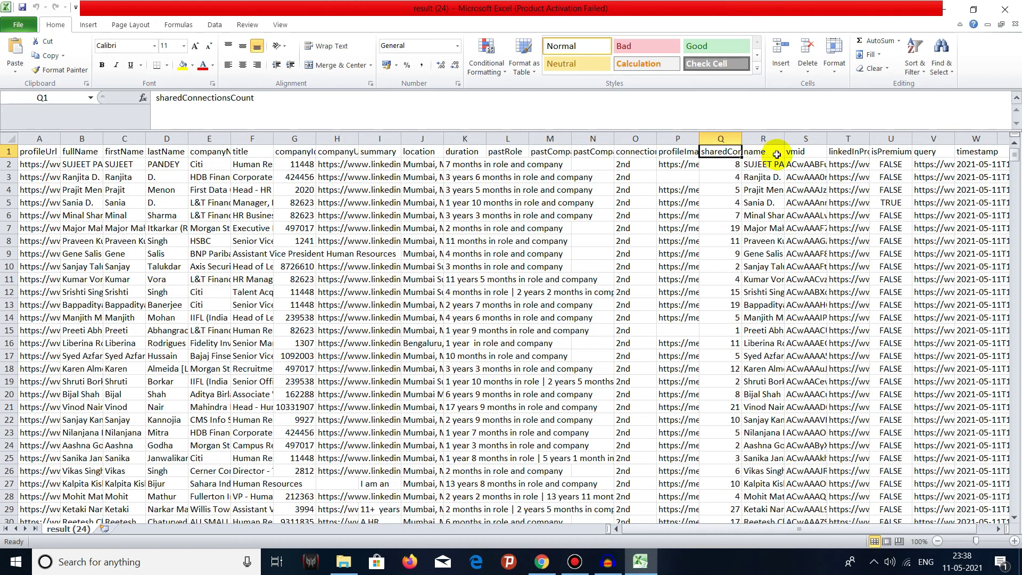
{"action": "scroll", "coordinate": [766, 154], "scroll_direction": "right", "scroll_amount": 1}
{"action": "key", "text": "alt+F4"}
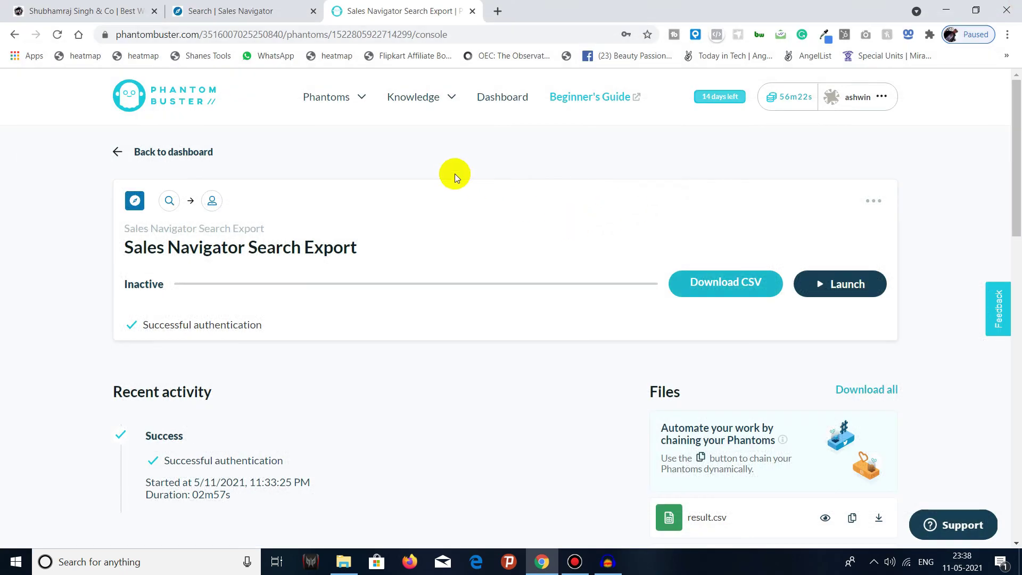